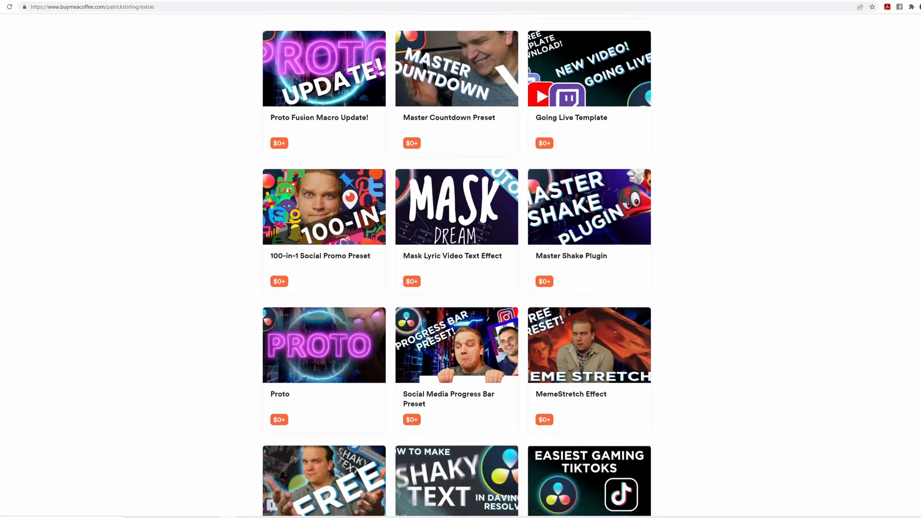
pyautogui.scroll(-1, 499, 264)
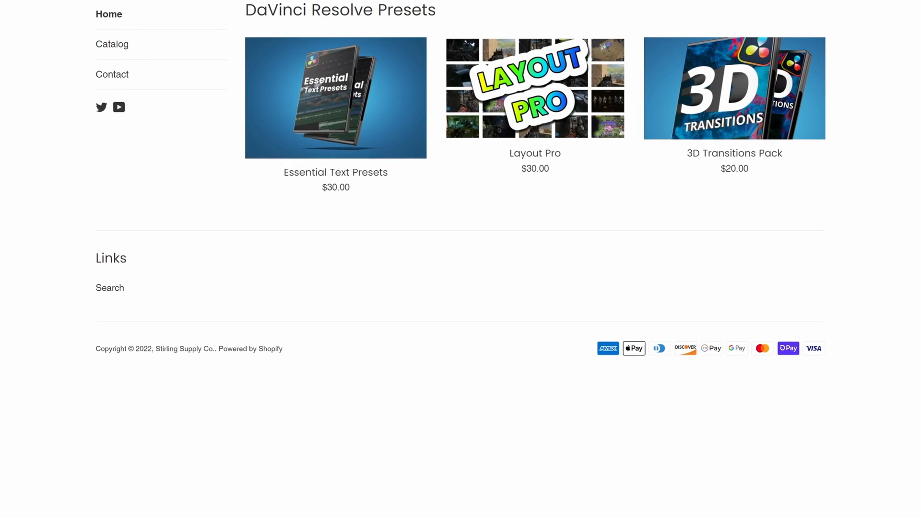
# Step: Browse the free preset listings and the DaVinci Resolve Presets shop, ending at the Layout Pro product
pyautogui.click(544, 162)
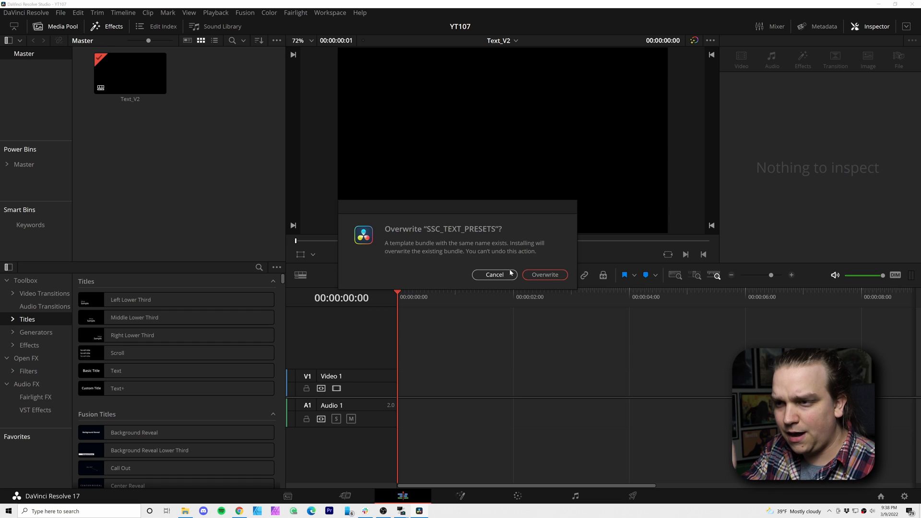
# Step: Install the SSC_TEXT_PRESETS template bundle in DaVinci Resolve, overwriting the existing bundle of the same name
pyautogui.click(545, 275)
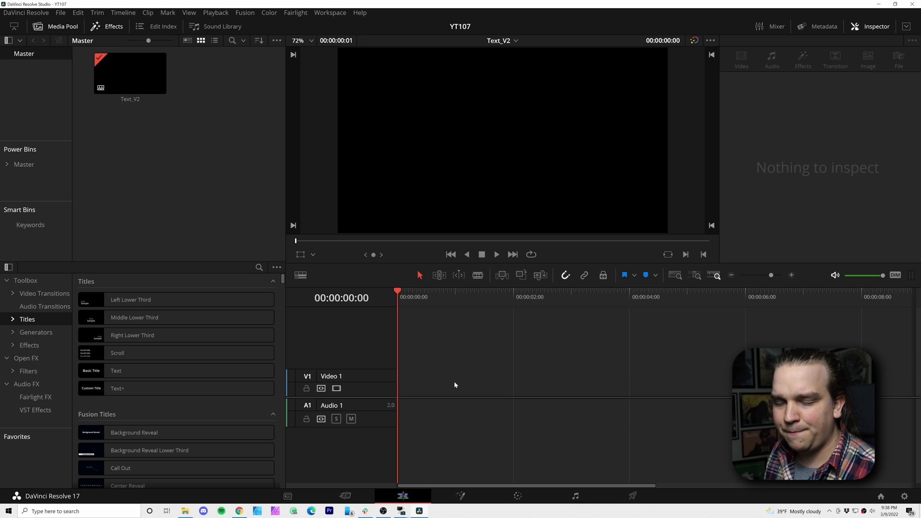
# Step: Add the SSC_TEXT_Meteor title from the Stirling Supply text titles to the start of Video 1 and play it
pyautogui.click(11, 319)
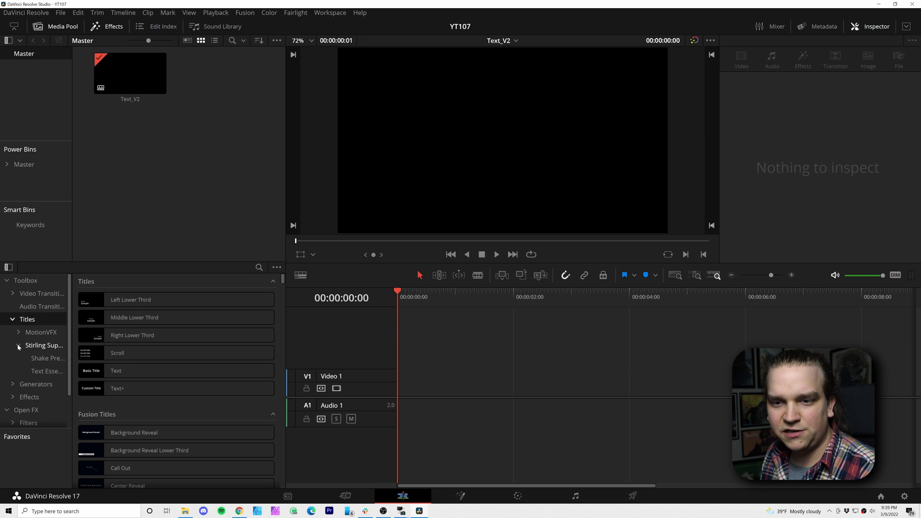
pyautogui.click(41, 372)
pyautogui.scroll(-12, 143, 375)
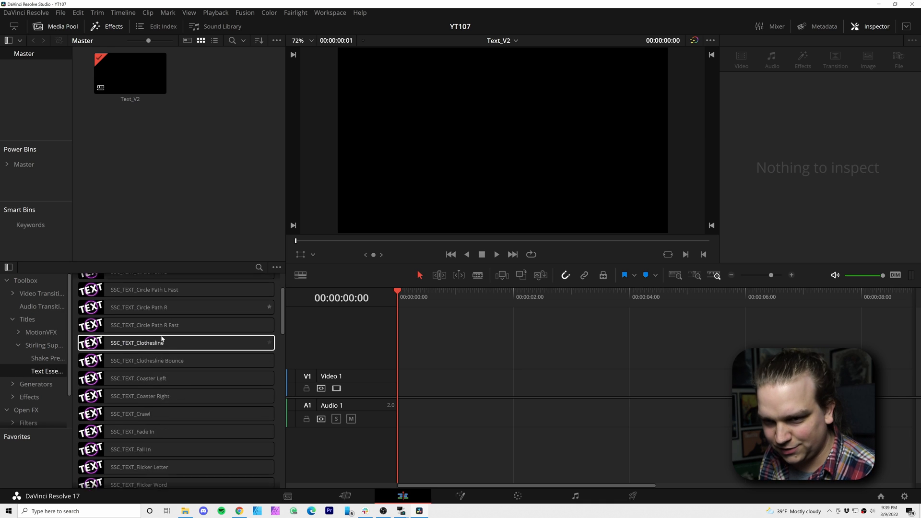
pyautogui.scroll(4, 167, 341)
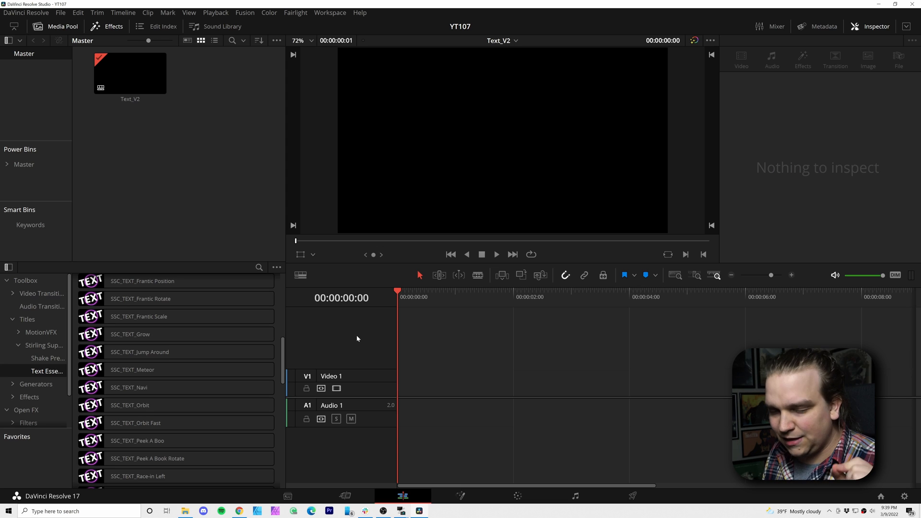
pyautogui.moveTo(139, 370); pyautogui.dragTo(384, 381)
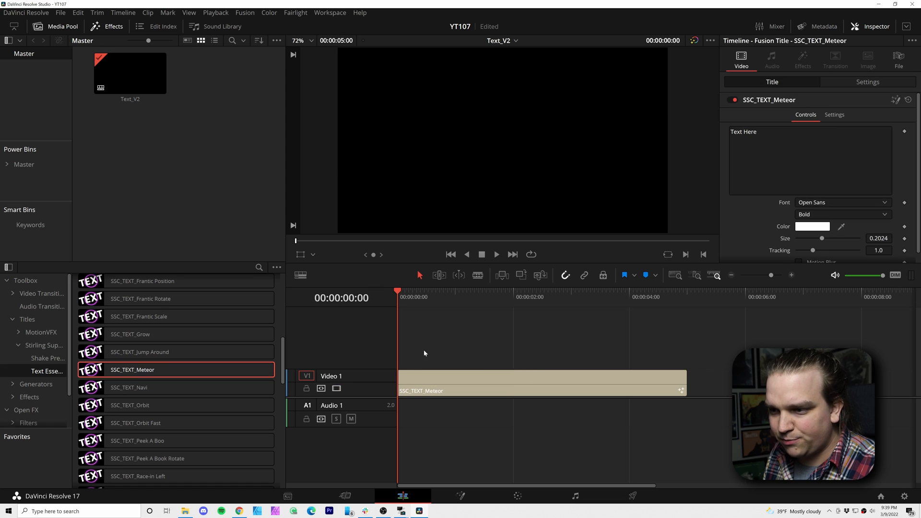
pyautogui.press('space')
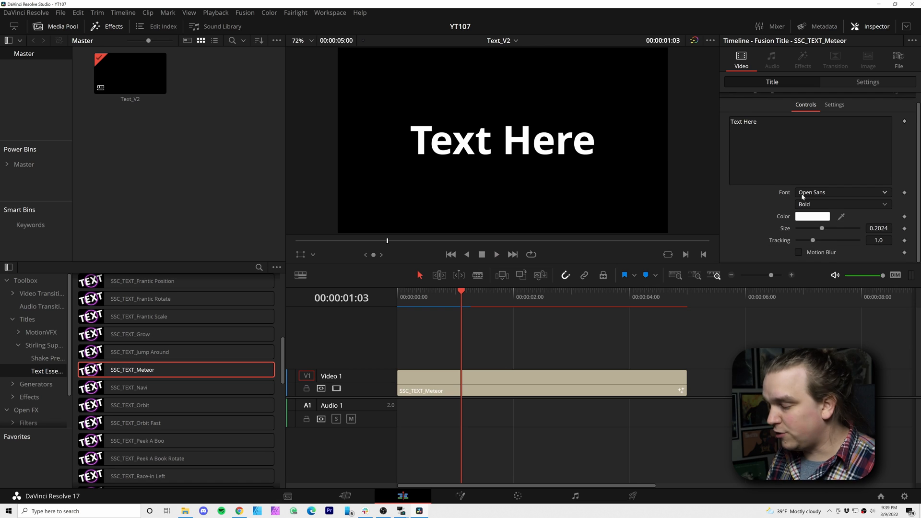
# Step: Open the Meteor title in Fusion, expand the SSC_TEXT_34 group and select its meteor_1 text node
pyautogui.scroll(1, 770, 220)
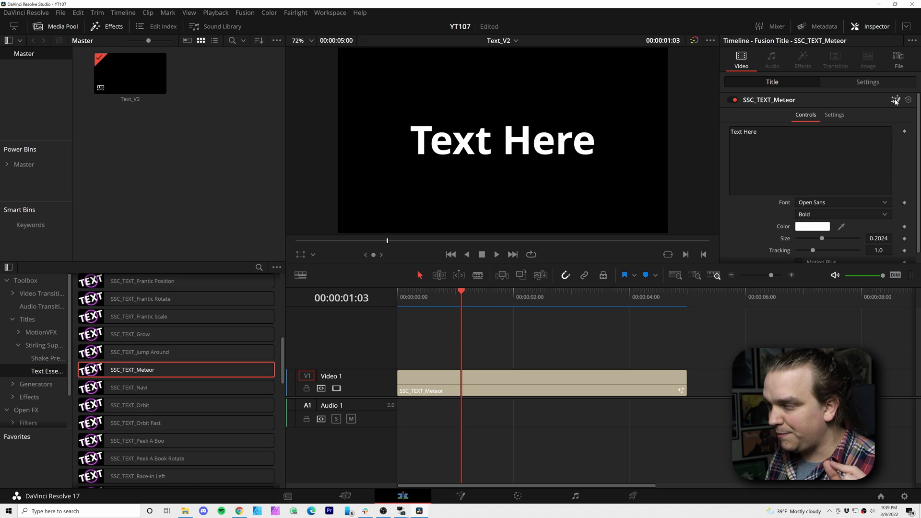
pyautogui.hotkey('shift', '5')
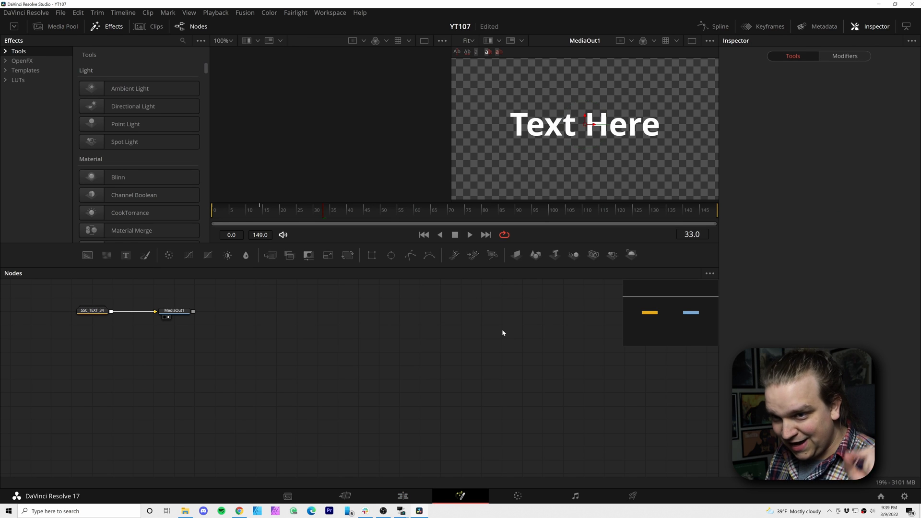
pyautogui.scroll(3, 229, 353)
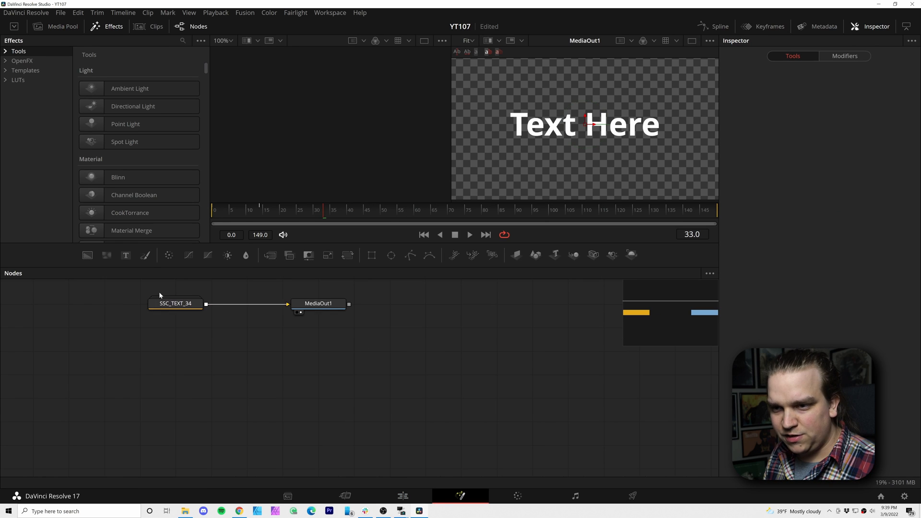
pyautogui.moveTo(379, 305); pyautogui.dragTo(600, 305)
pyautogui.doubleClick(176, 304)
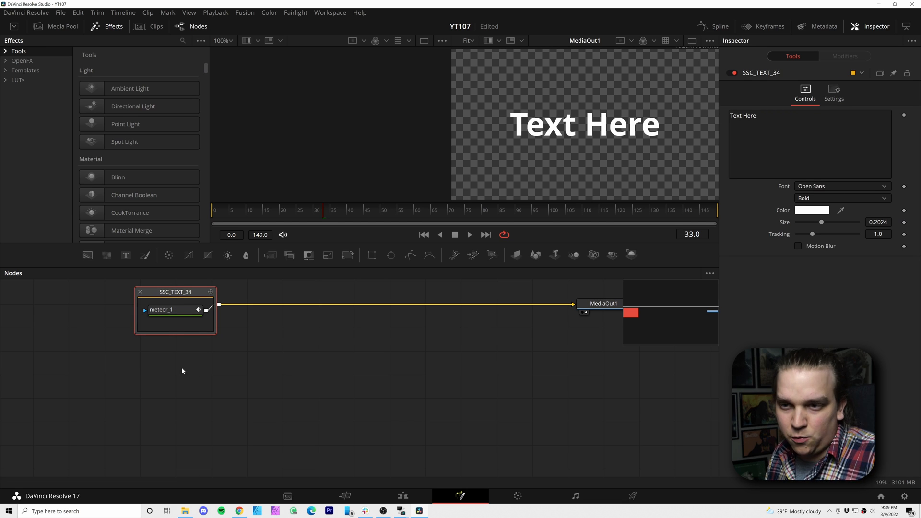
pyautogui.click(165, 310)
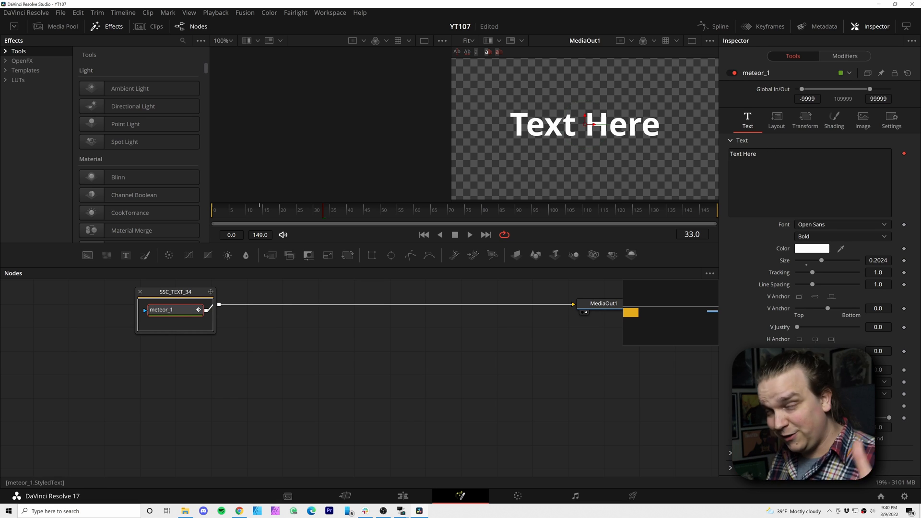
# Step: Enable shading element 2, Red Outline, on meteor_1 with thickness 0.048 and recolor it yellow-orange with green 0.78
pyautogui.click(836, 120)
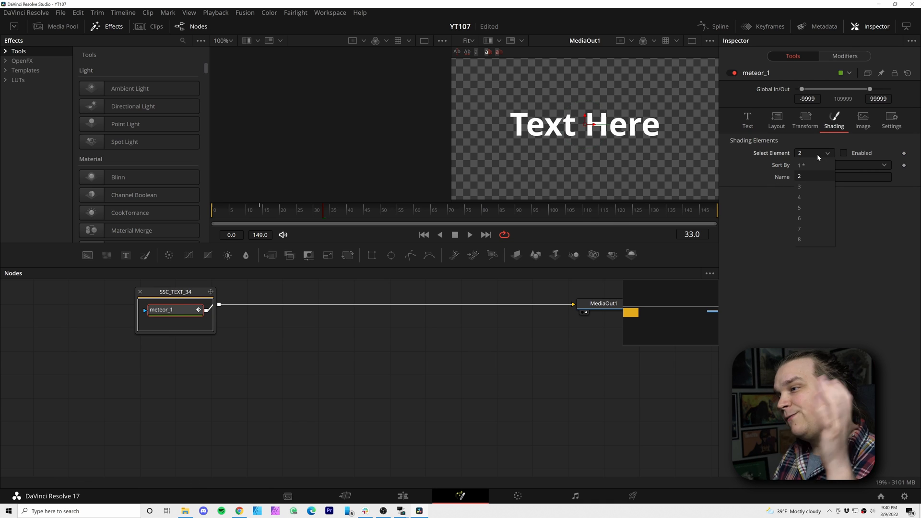
pyautogui.click(818, 164)
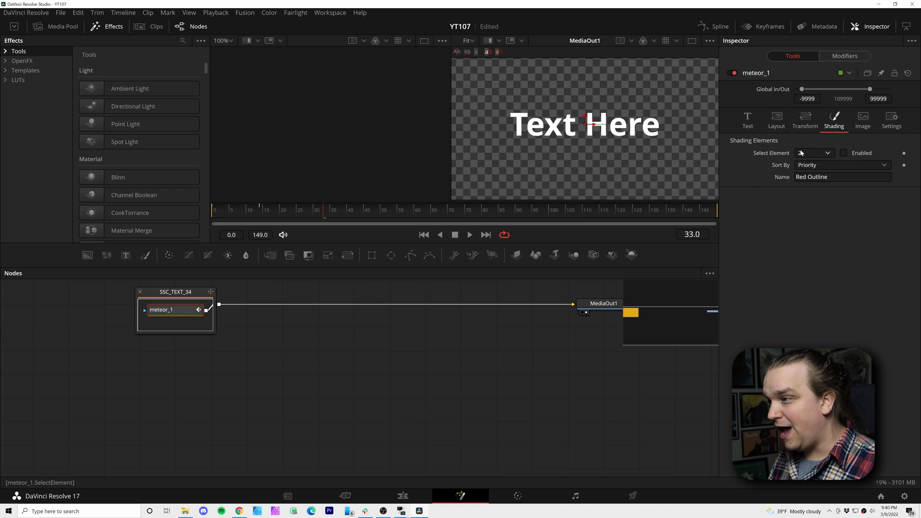
pyautogui.click(844, 153)
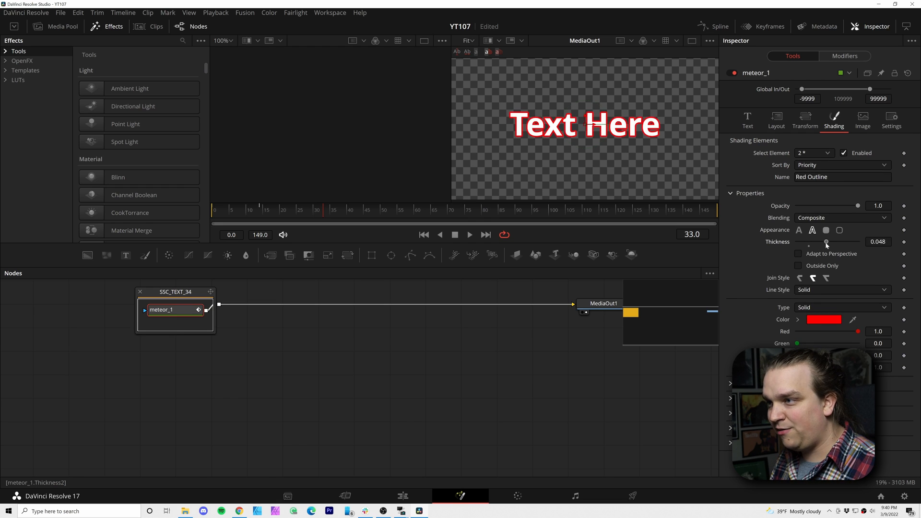
pyautogui.moveTo(798, 344); pyautogui.dragTo(846, 345)
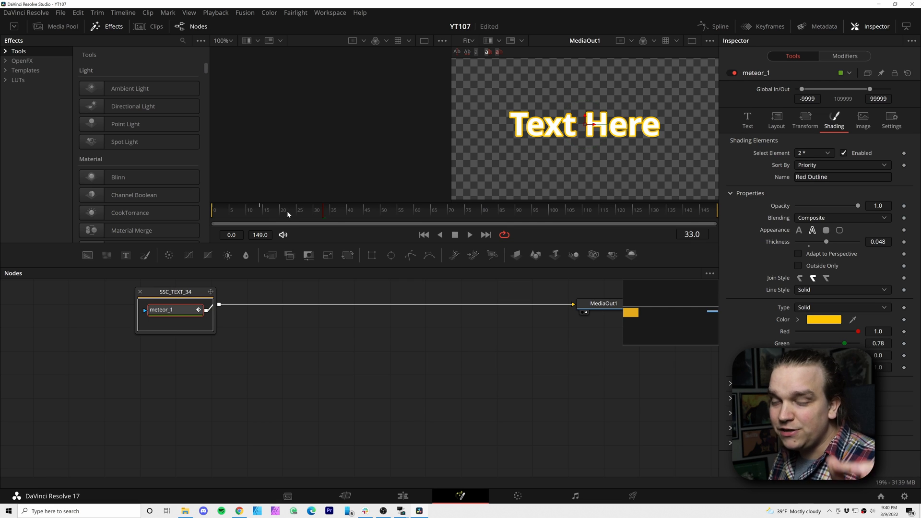
# Step: Scrub the title animation to check the outline and examine the Black Shadow settings of shading element 3
pyautogui.moveTo(290, 212); pyautogui.dragTo(261, 215)
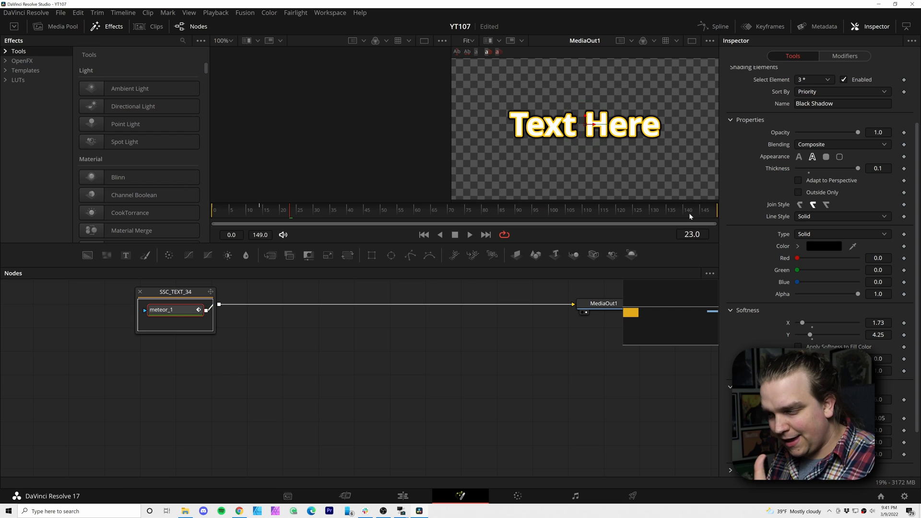
pyautogui.scroll(3, 756, 203)
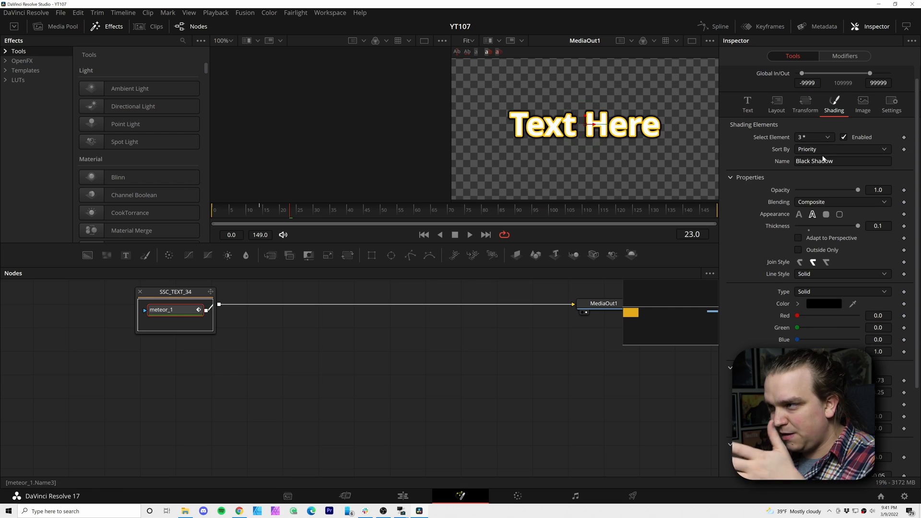
pyautogui.scroll(-6, 792, 211)
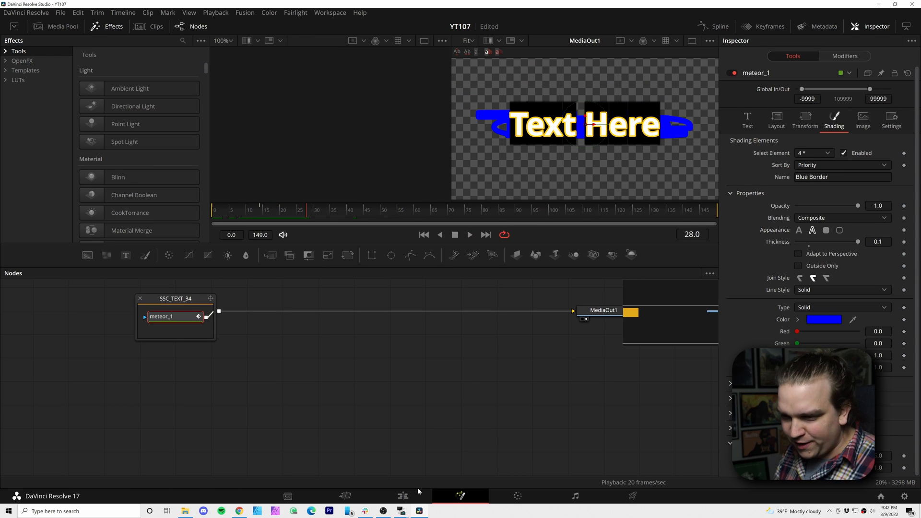
# Step: Return to the Edit page, scrub the restyled Meteor title and save its clip into the Bin 2 power bin
pyautogui.click(404, 495)
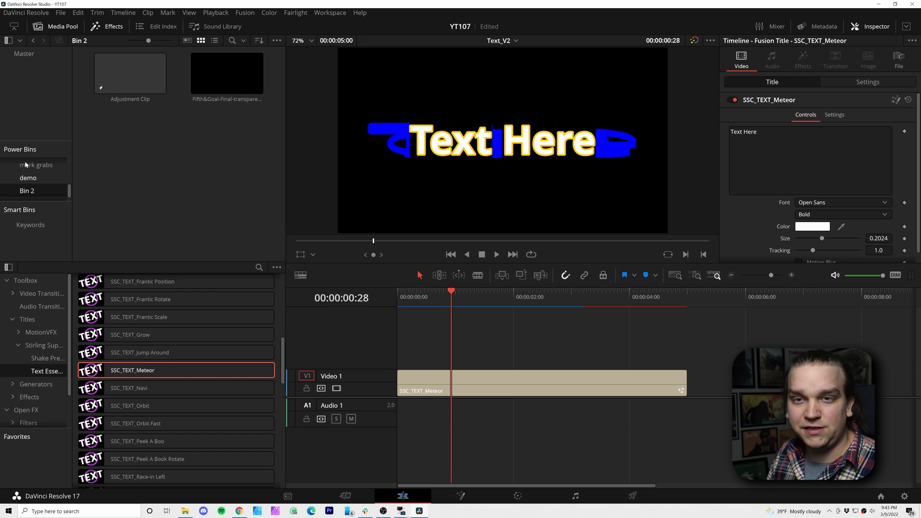
pyautogui.click(413, 294)
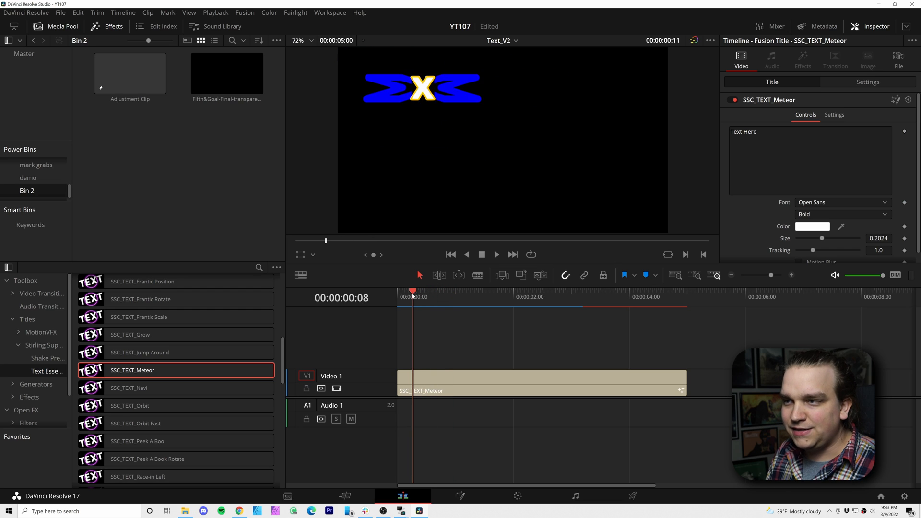
pyautogui.moveTo(436, 381); pyautogui.dragTo(275, 224)
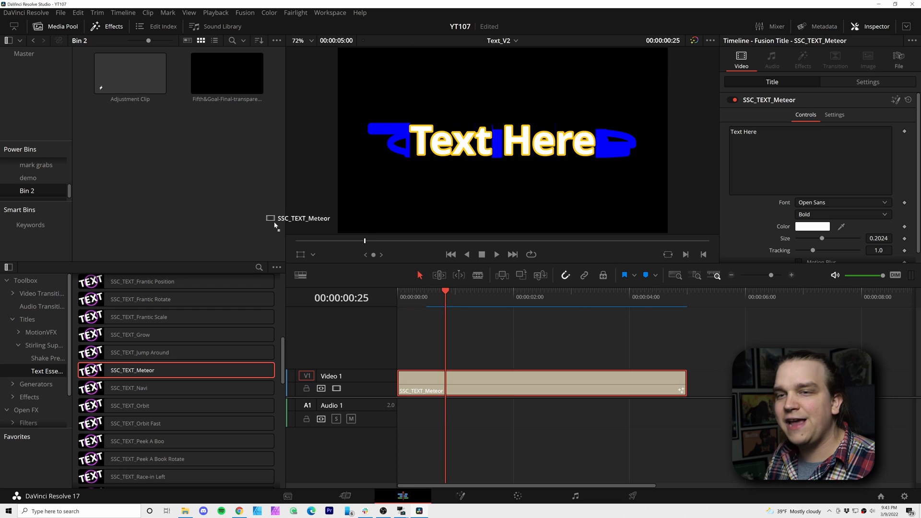
pyautogui.moveTo(187, 192); pyautogui.dragTo(185, 189)
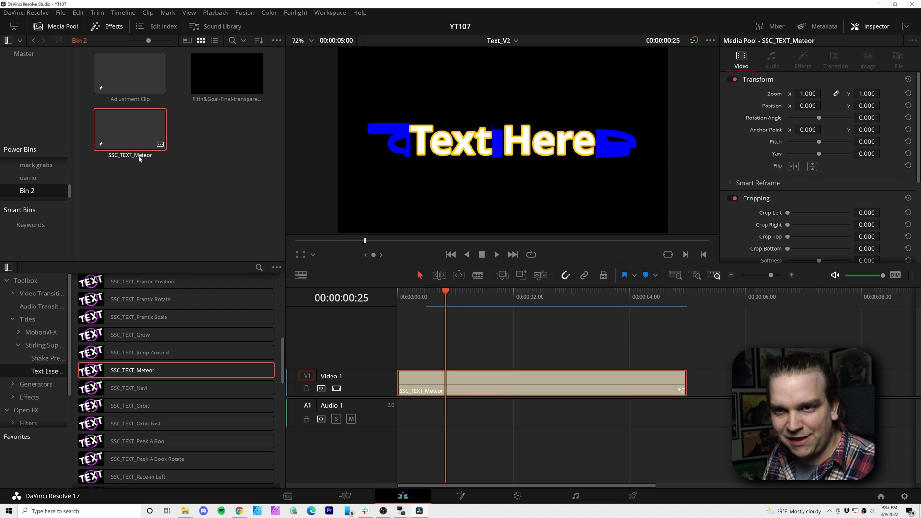
pyautogui.click(522, 419)
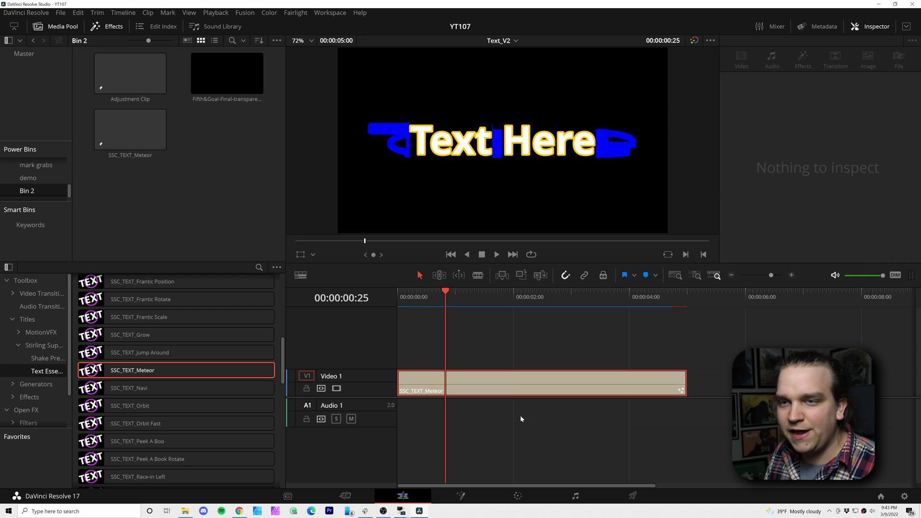
# Step: Place the saved SSC_TEXT_Meteor title from Bin 2 on Video 1, a short gap after the first clip, and play it
pyautogui.moveTo(141, 125); pyautogui.dragTo(720, 384)
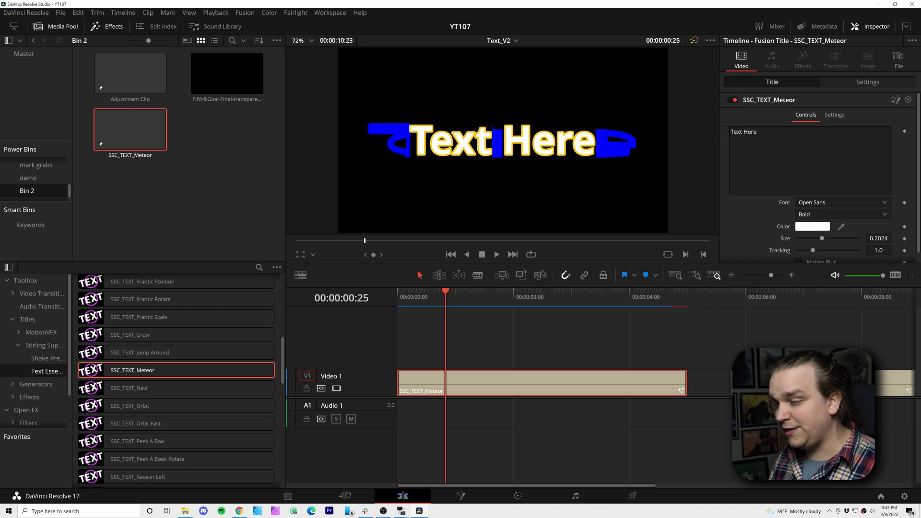
pyautogui.click(568, 297)
pyautogui.press('space')
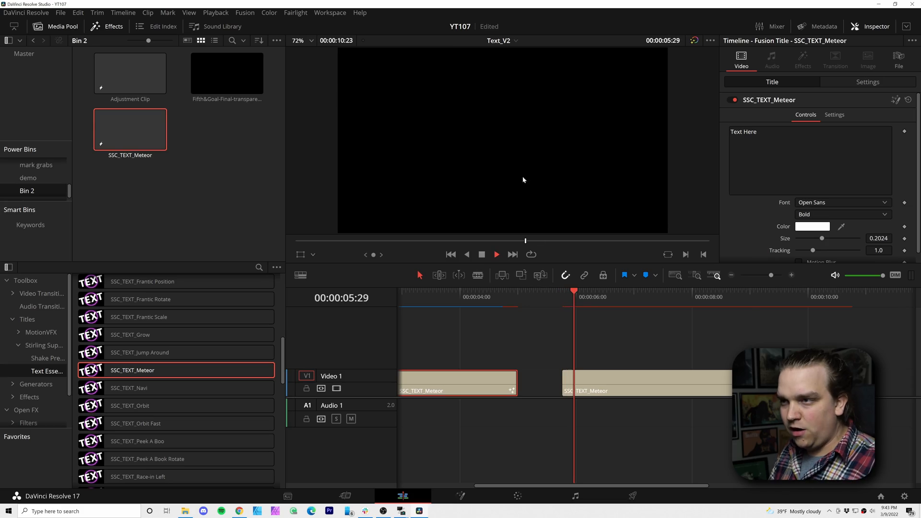